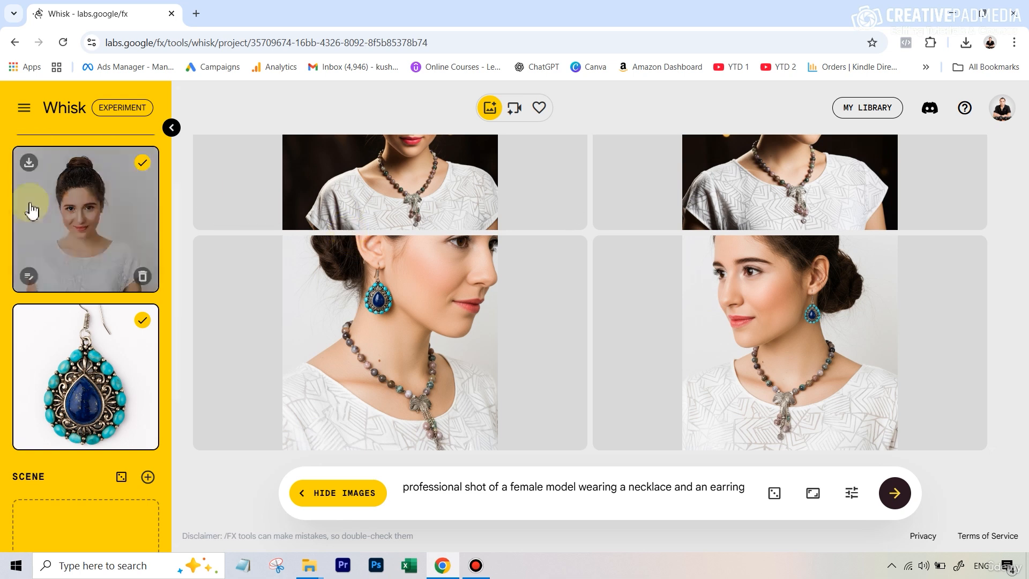
pyautogui.scroll(1, 101, 279)
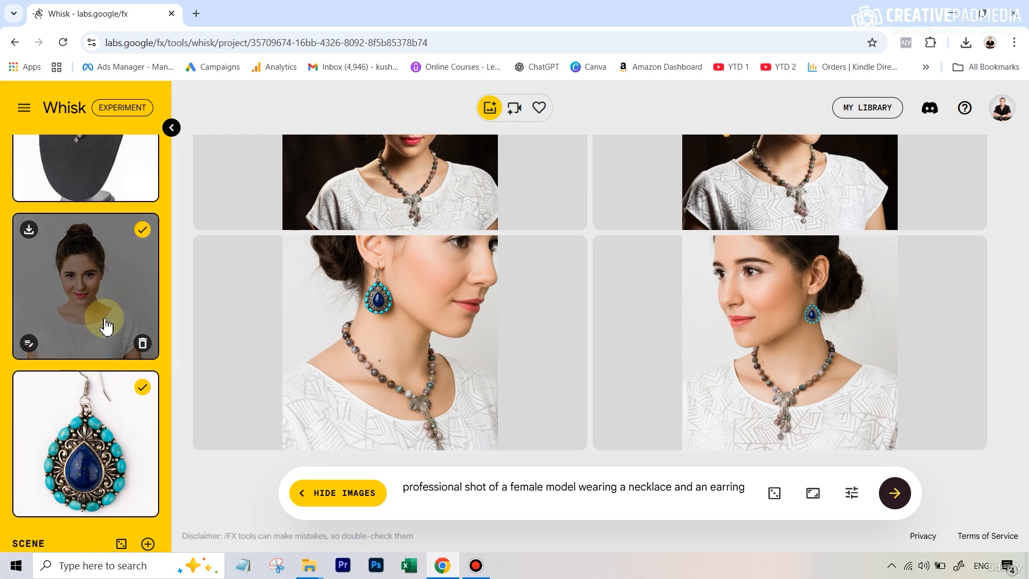
pyautogui.scroll(1, 118, 241)
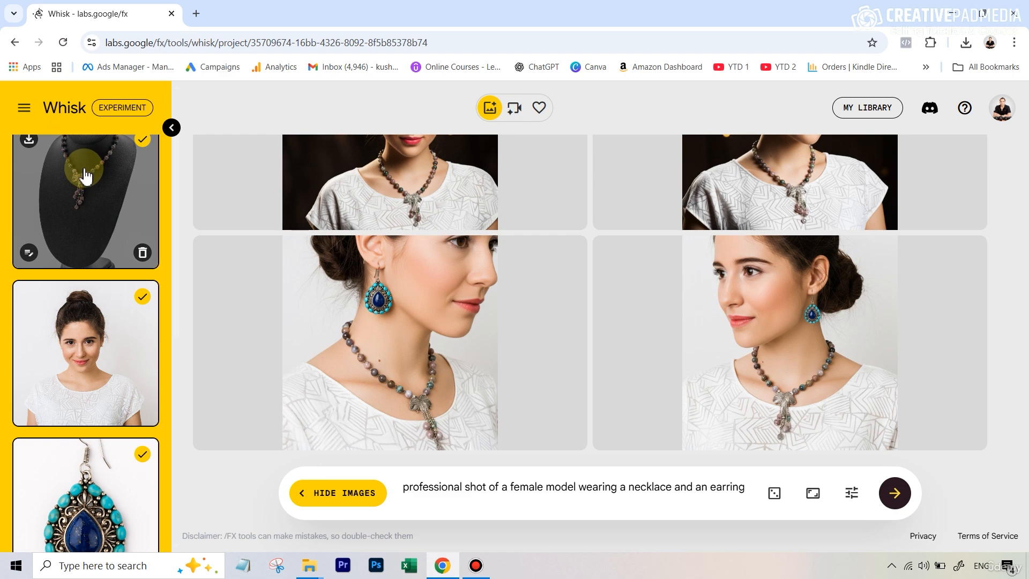
pyautogui.scroll(-7, 84, 174)
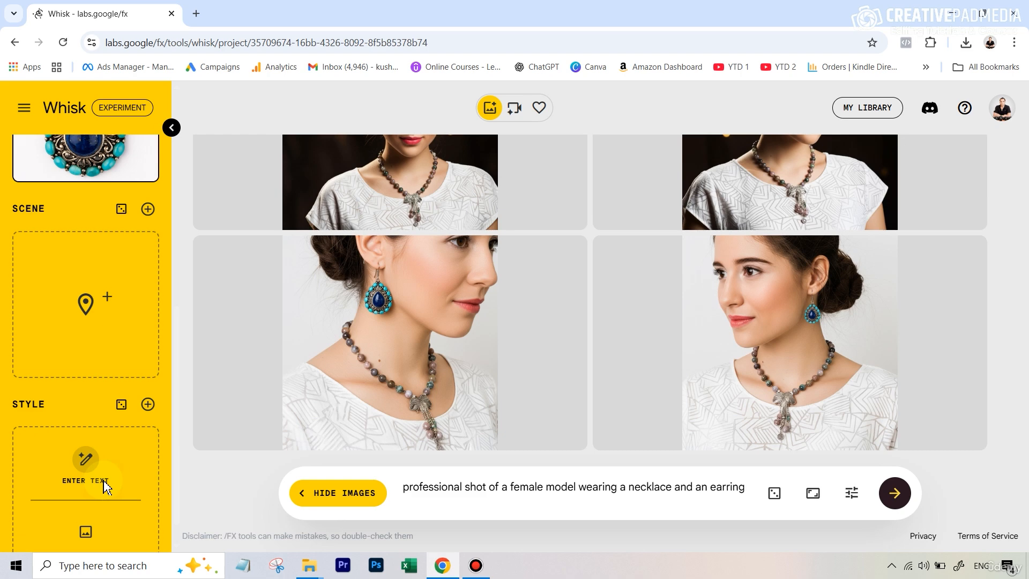
# Step: Switch to Canva in a new browser tab and start a new custom-size design
pyautogui.click(194, 15)
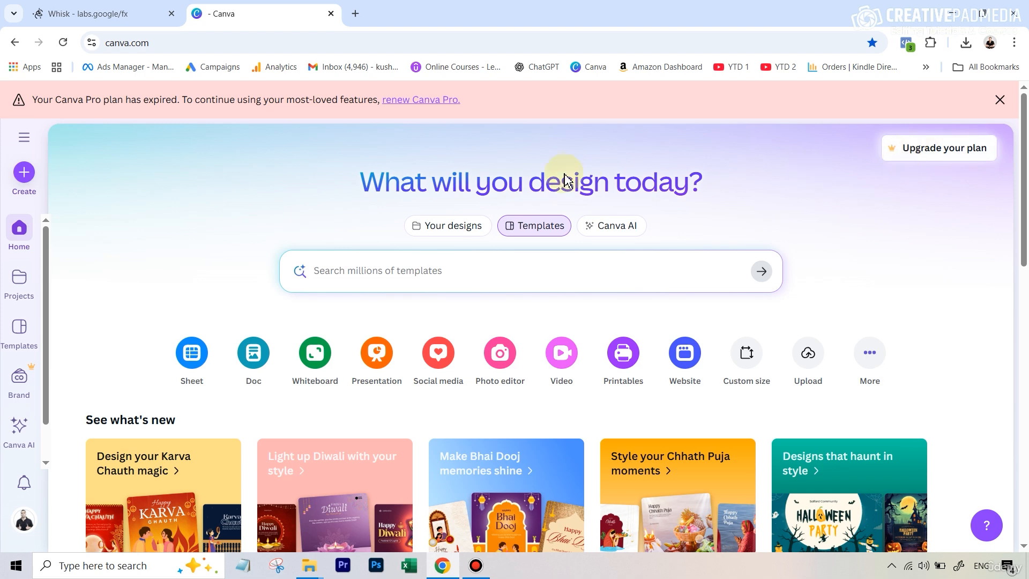
pyautogui.click(24, 172)
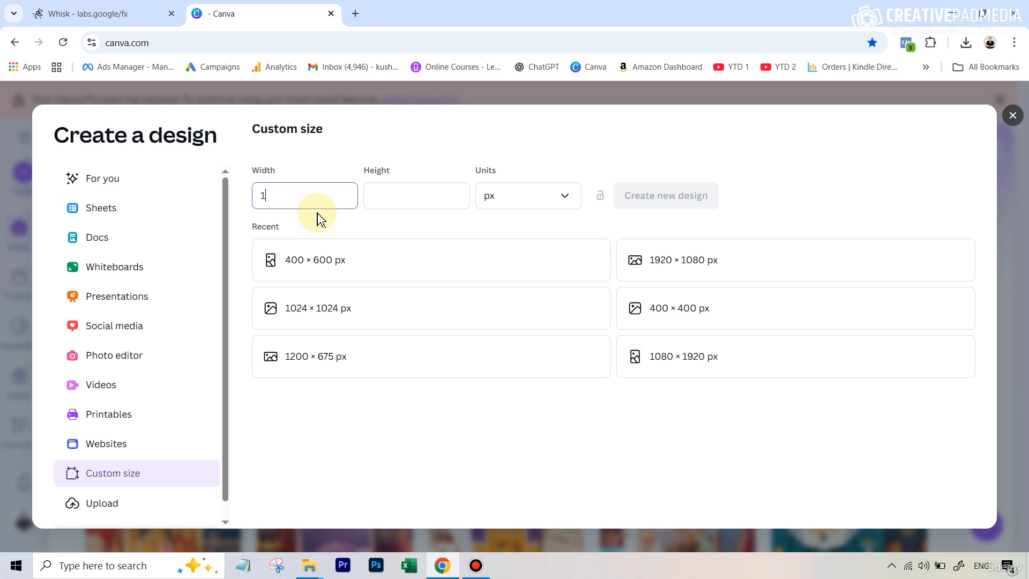
pyautogui.write('1000')
pyautogui.click(394, 194)
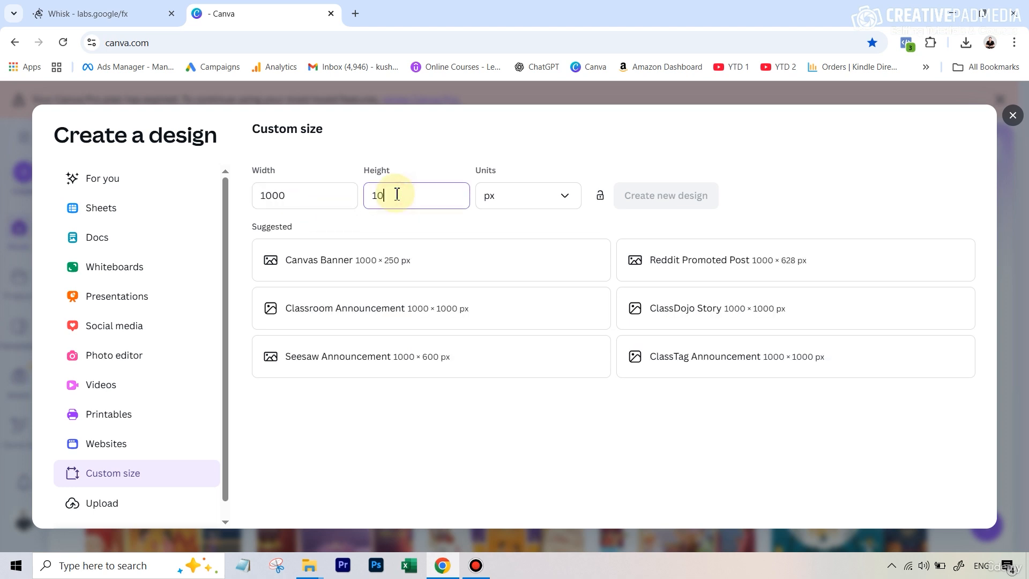
pyautogui.write('100')
pyautogui.click(310, 195)
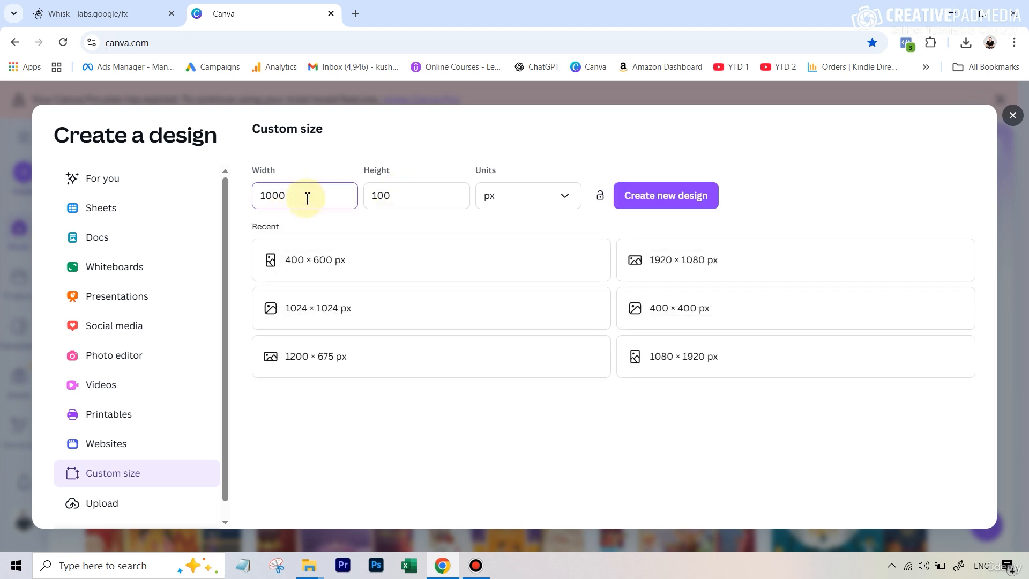
pyautogui.moveTo(305, 196); pyautogui.dragTo(270, 196)
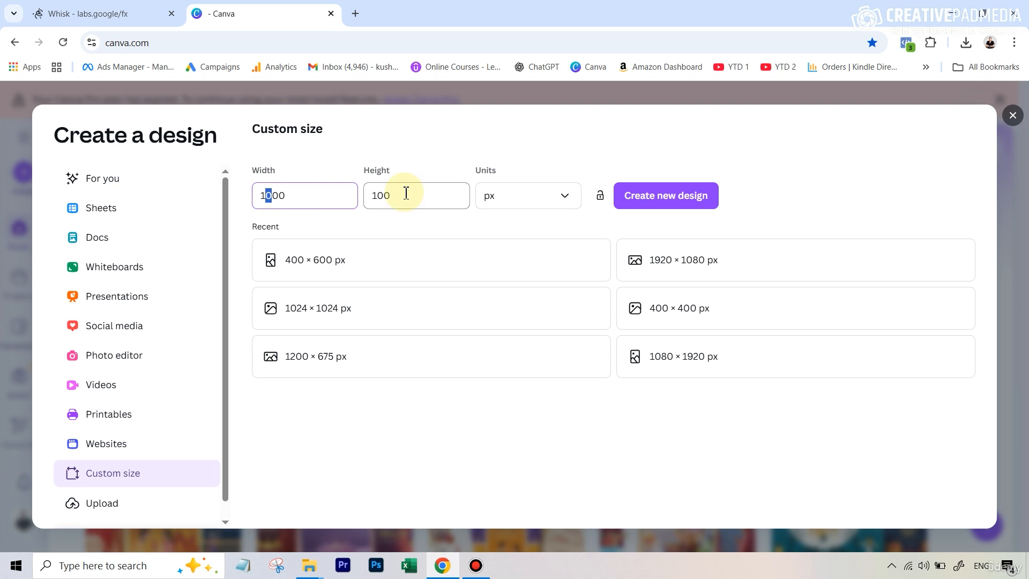
pyautogui.moveTo(330, 206); pyautogui.dragTo(252, 207)
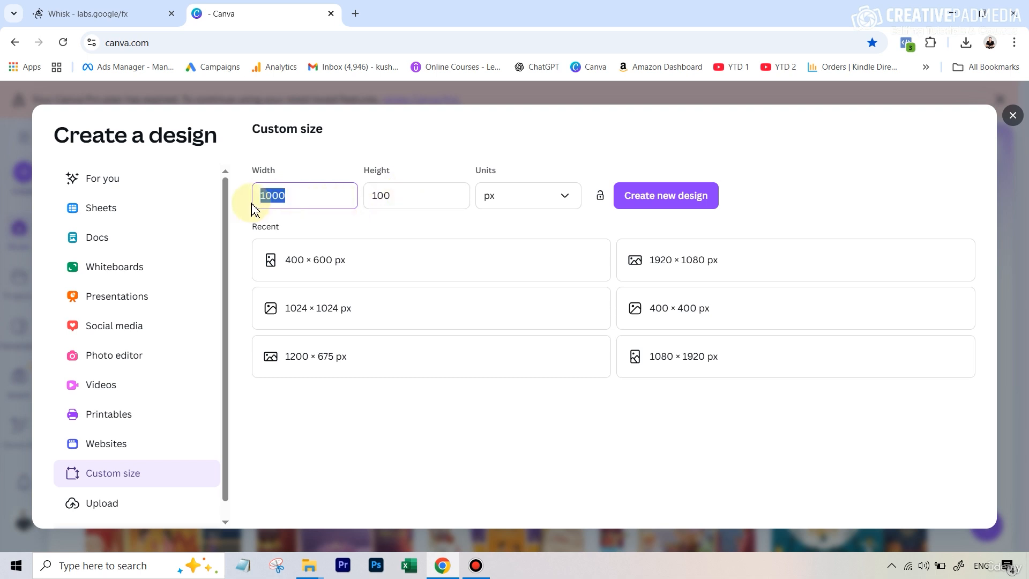
# Step: Create a blank 1920 × 1080 px design and upload the necklace and turquoise earring photos to it
pyautogui.click(704, 273)
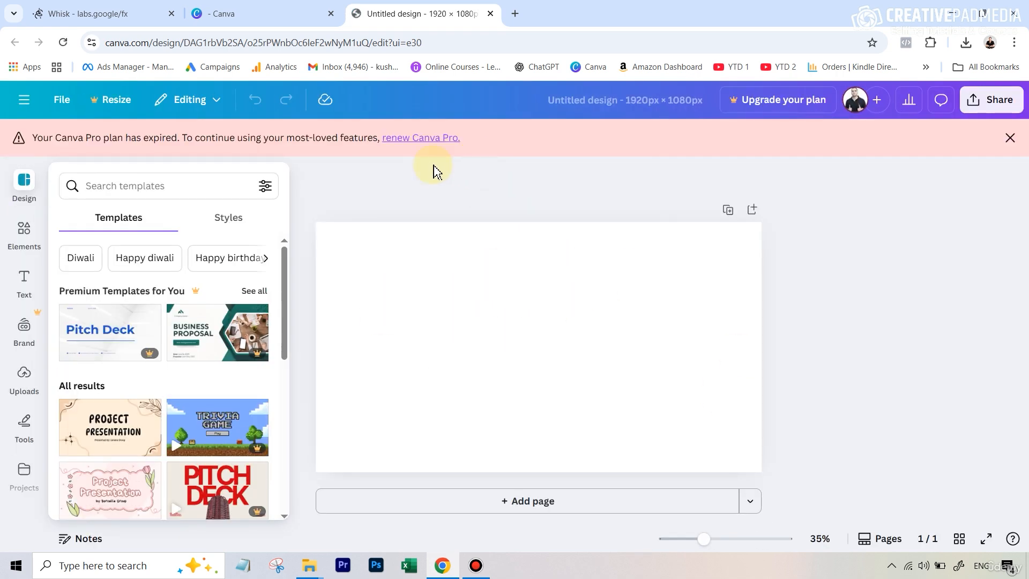
pyautogui.click(24, 382)
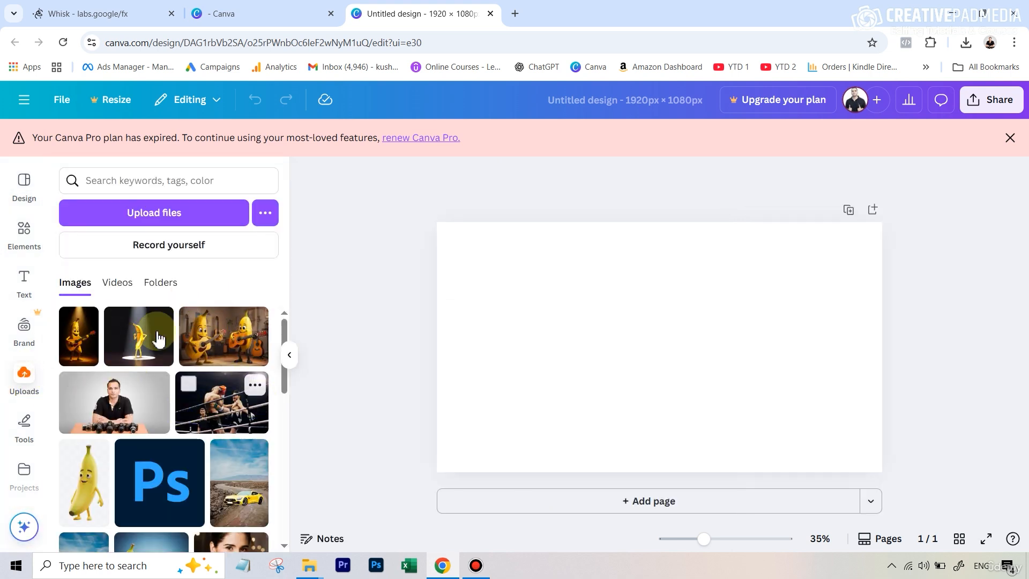
pyautogui.click(140, 221)
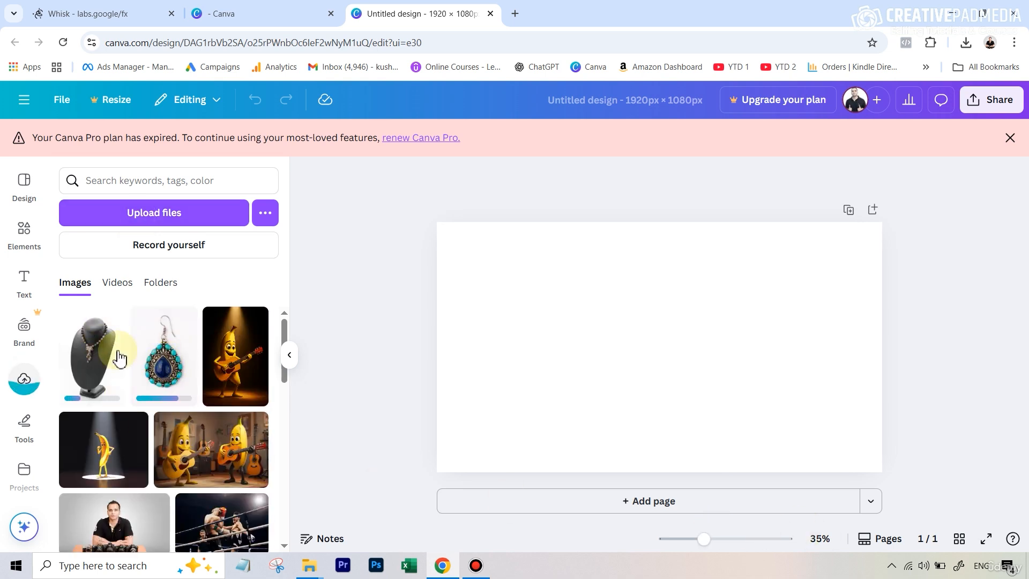
# Step: Place the earring photo on the left half of the page and enlarge it to the full page height
pyautogui.moveTo(209, 350); pyautogui.dragTo(564, 343)
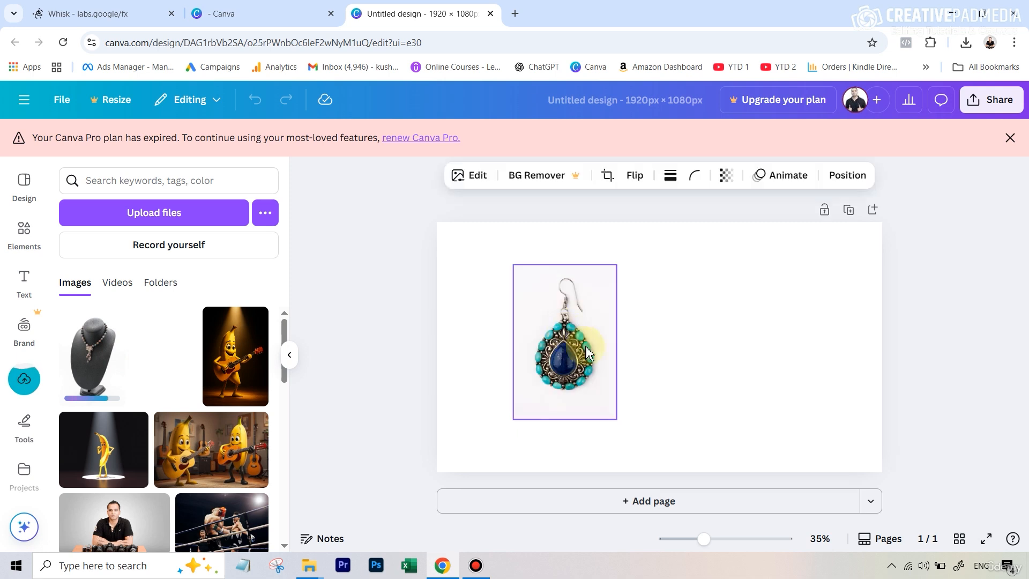
pyautogui.moveTo(614, 419); pyautogui.dragTo(653, 469)
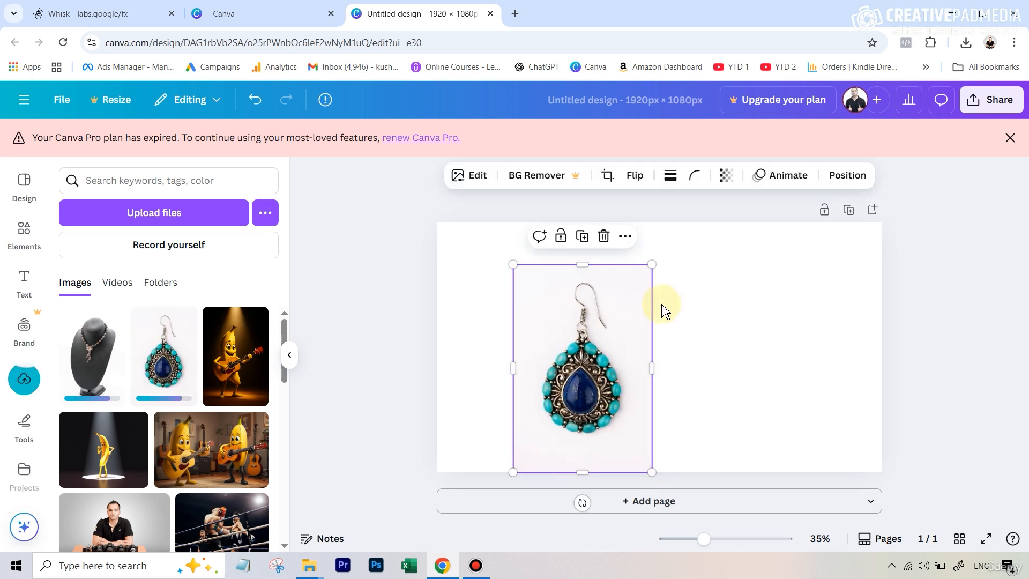
pyautogui.moveTo(653, 265); pyautogui.dragTo(566, 318)
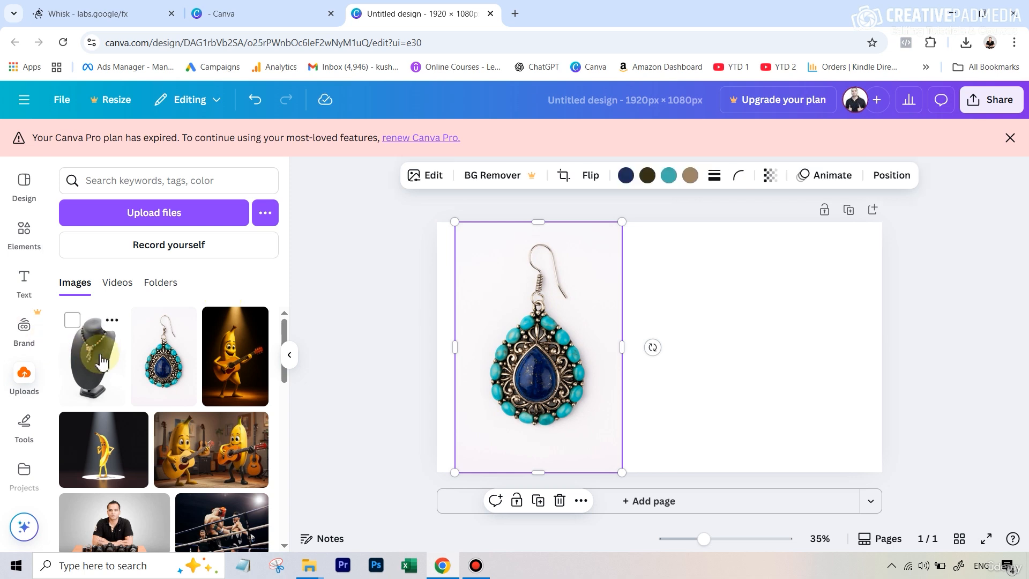
# Step: Place the necklace bust photo on the right half of the page and enlarge it to the full page height
pyautogui.moveTo(101, 332); pyautogui.dragTo(706, 279)
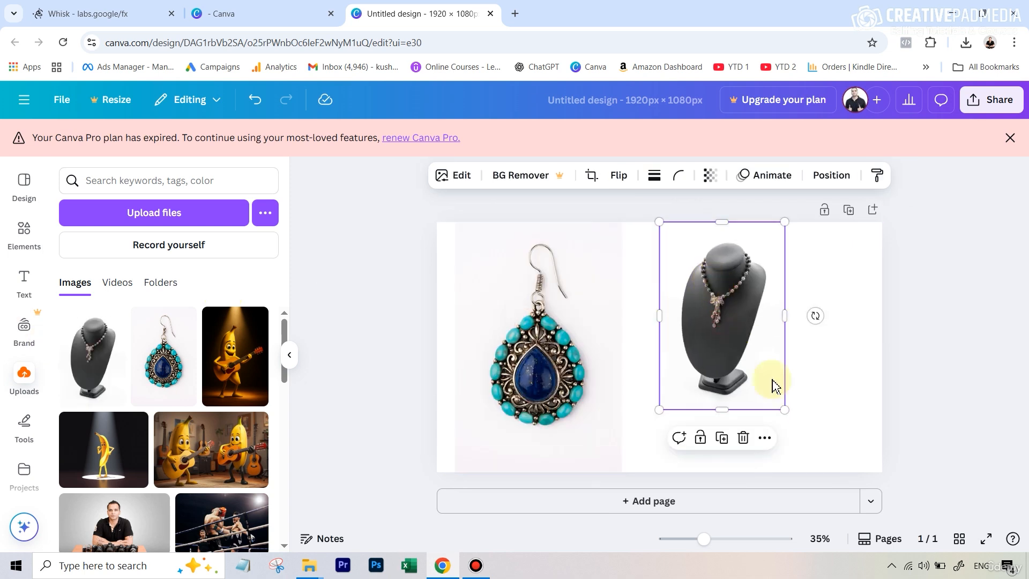
pyautogui.moveTo(798, 420); pyautogui.dragTo(841, 461)
pyautogui.moveTo(788, 389); pyautogui.dragTo(807, 384)
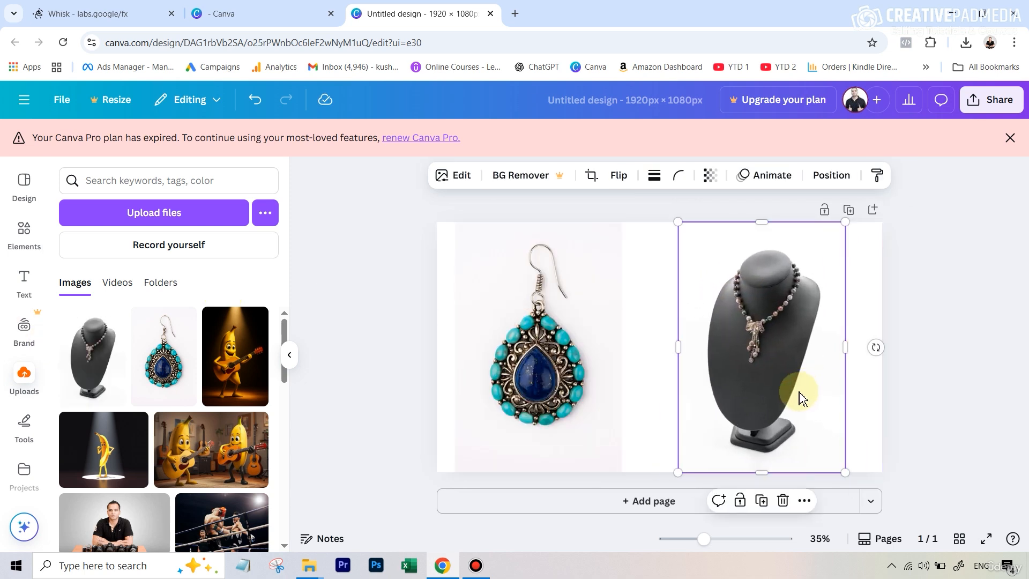
# Step: Download the combined jewelry design as a JPG at 1920 × 1080 px
pyautogui.click(988, 107)
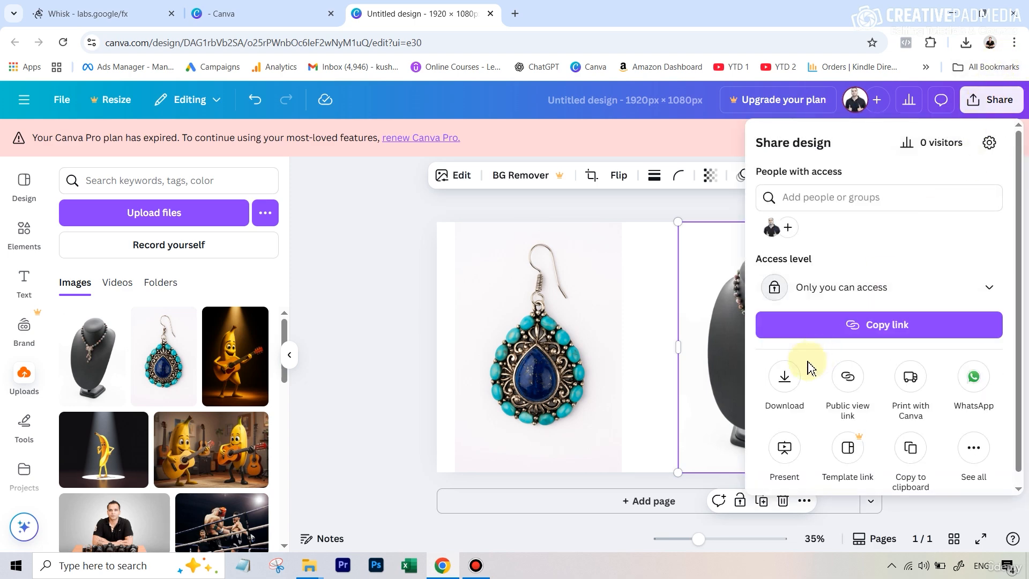
pyautogui.click(785, 378)
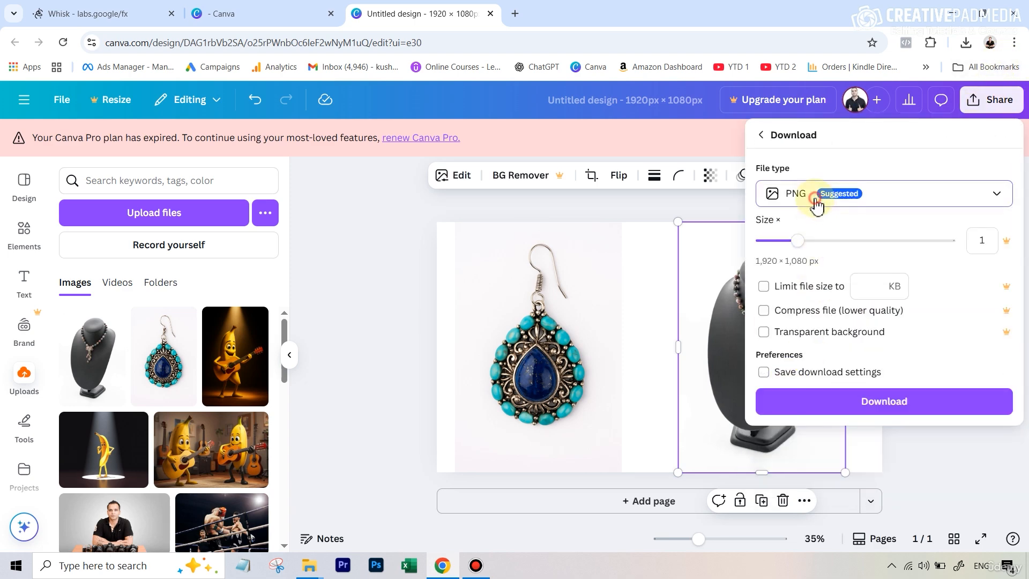
pyautogui.click(815, 199)
pyautogui.click(817, 240)
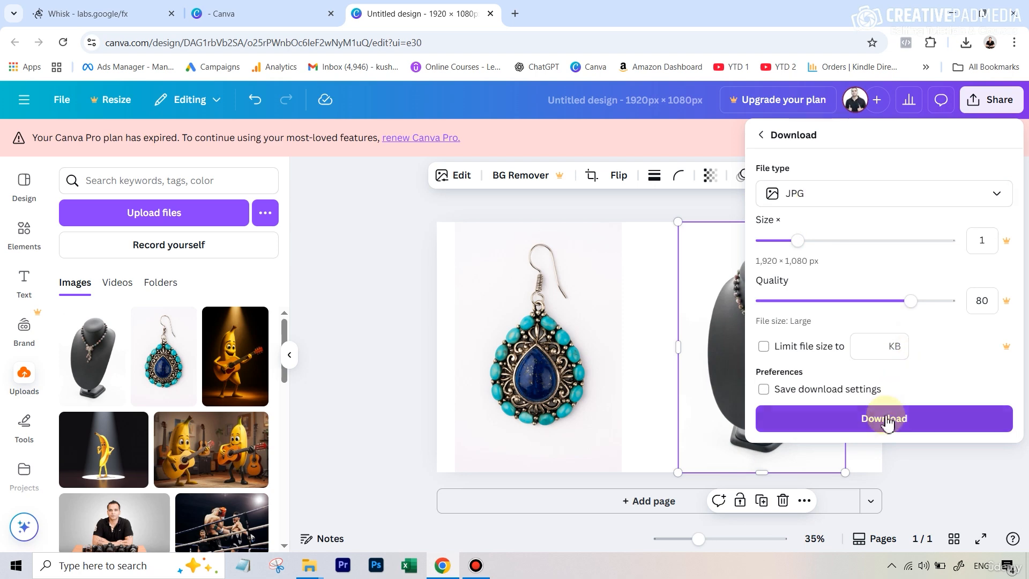
pyautogui.click(885, 419)
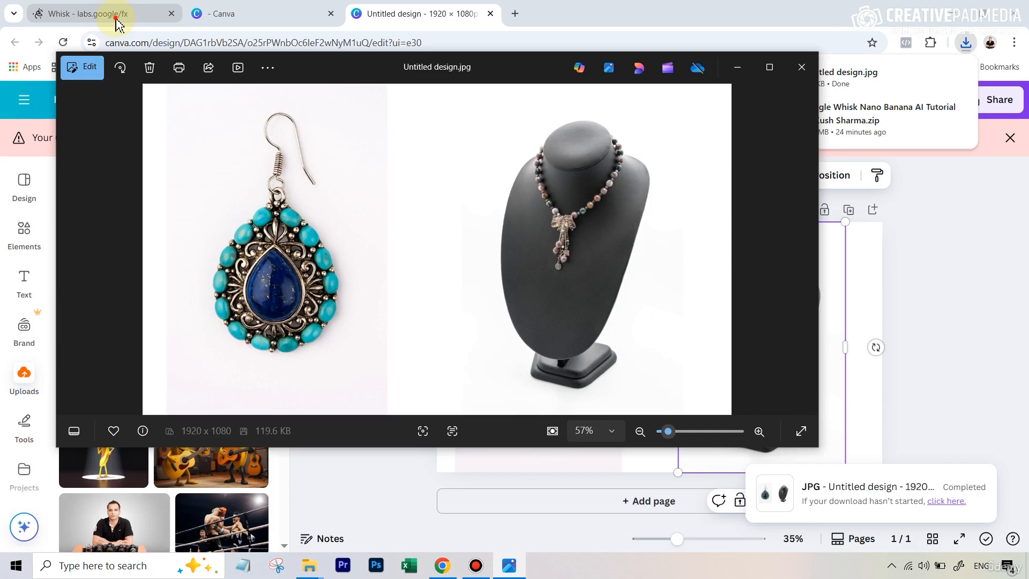
# Step: Return to Whisk and delete the separate earring and necklace subject images, keeping the model photo
pyautogui.click(115, 20)
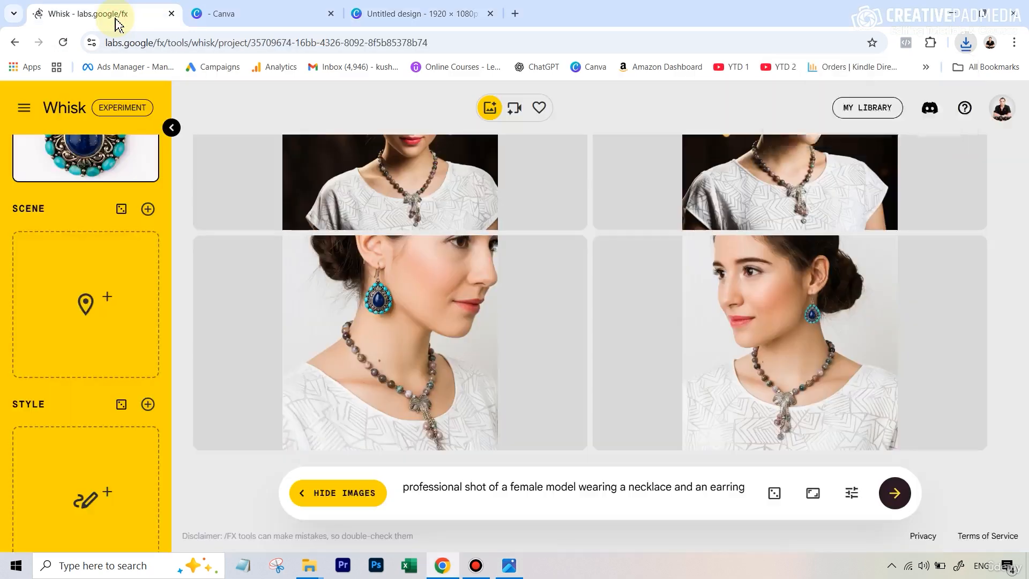
pyautogui.scroll(4, 85, 246)
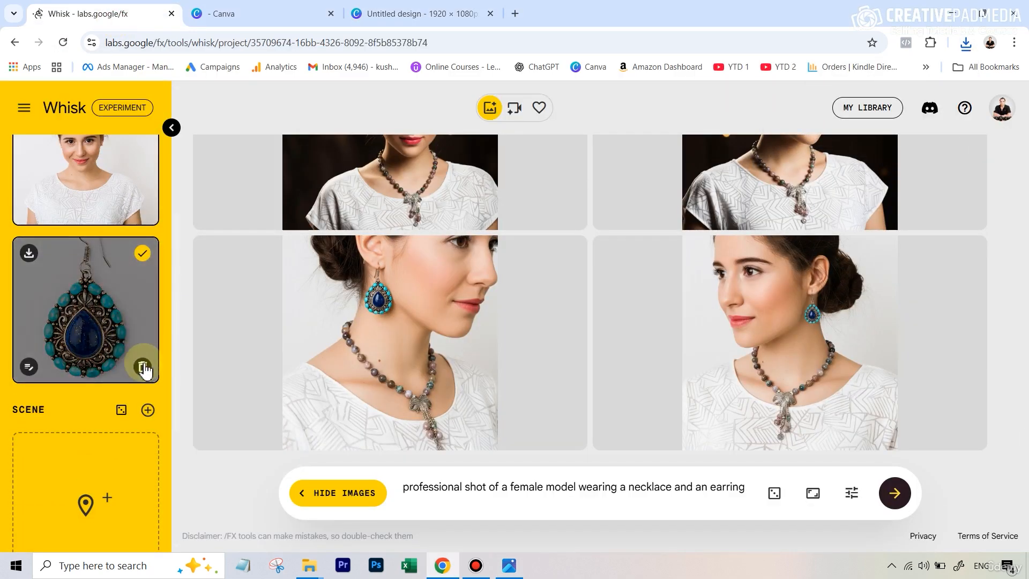
pyautogui.click(143, 367)
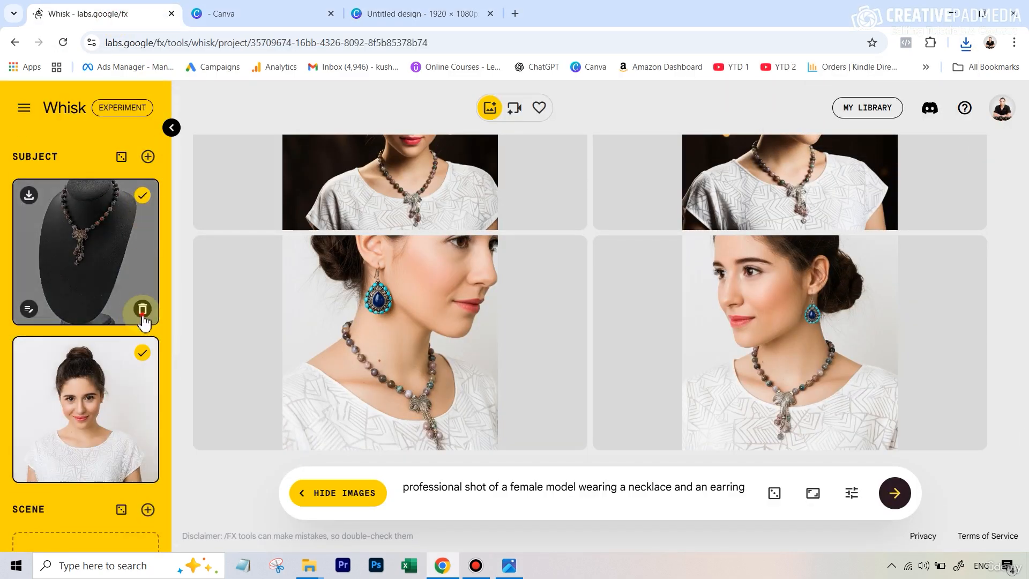
pyautogui.click(142, 309)
# Step: Add a second subject and upload the combined earring and necklace image, Untitled design.jpg, into it
pyautogui.click(148, 158)
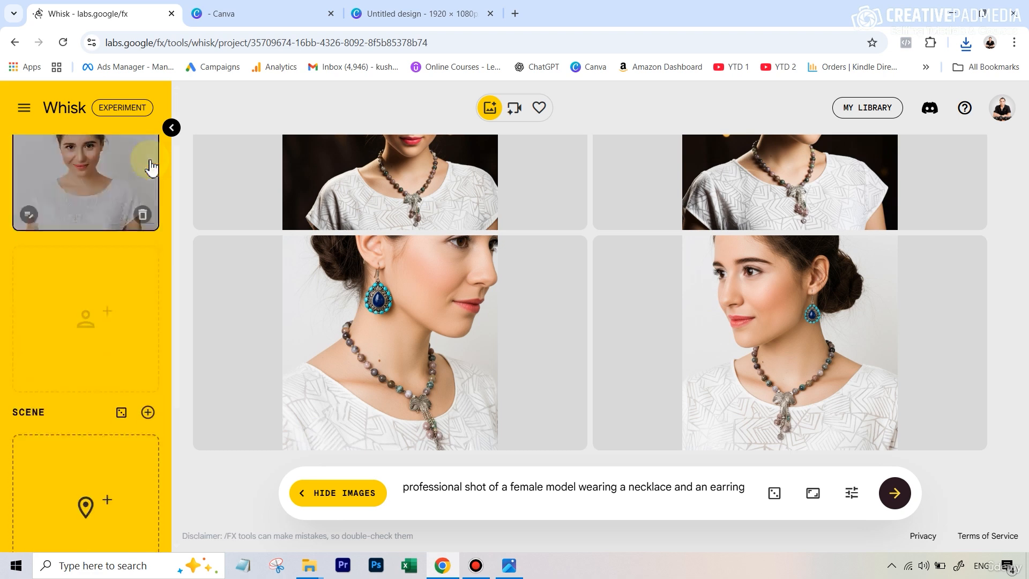
pyautogui.click(84, 341)
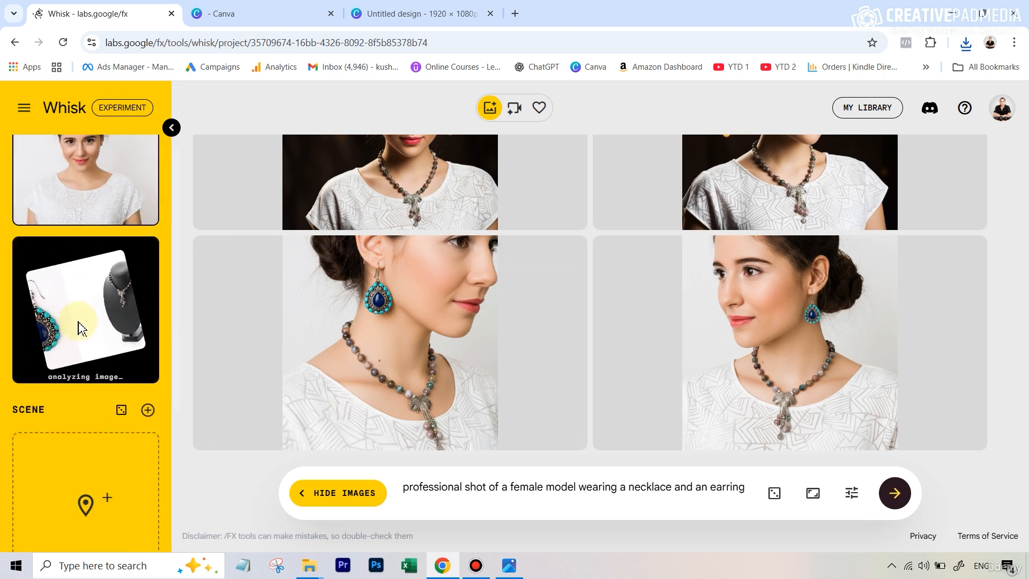
pyautogui.scroll(2, 85, 300)
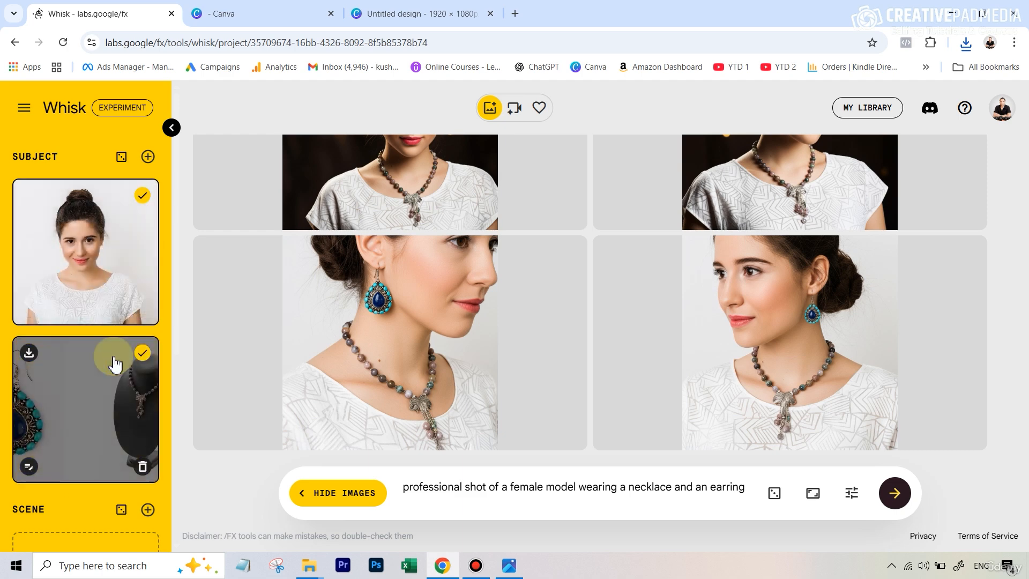
# Step: Upload the photo of the glamorous woman with a fur collar and warm bokeh lights as the style reference
pyautogui.scroll(-2, 112, 360)
pyautogui.scroll(-3, 112, 360)
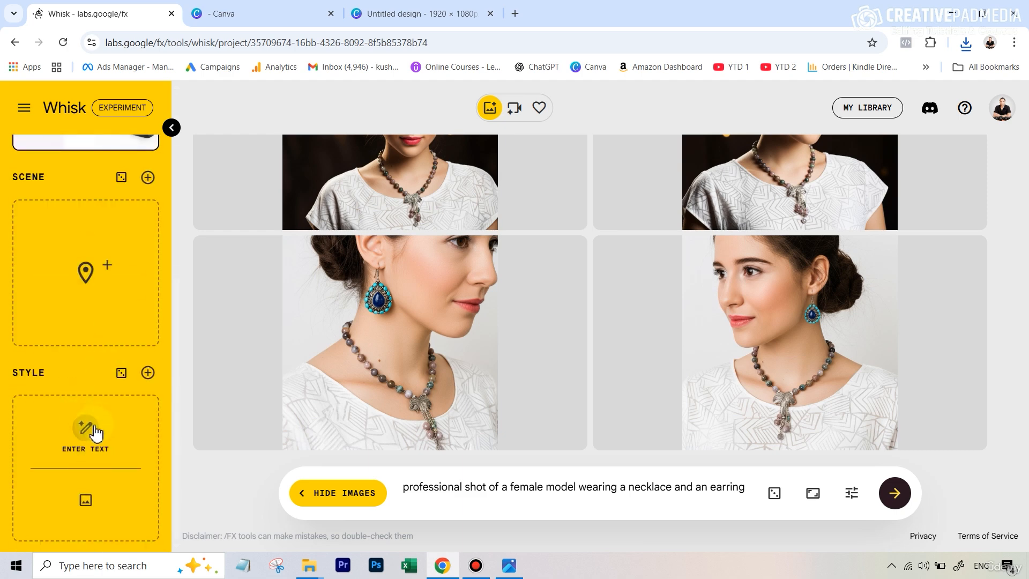
pyautogui.scroll(3, 482, 268)
pyautogui.scroll(-3, 52, 370)
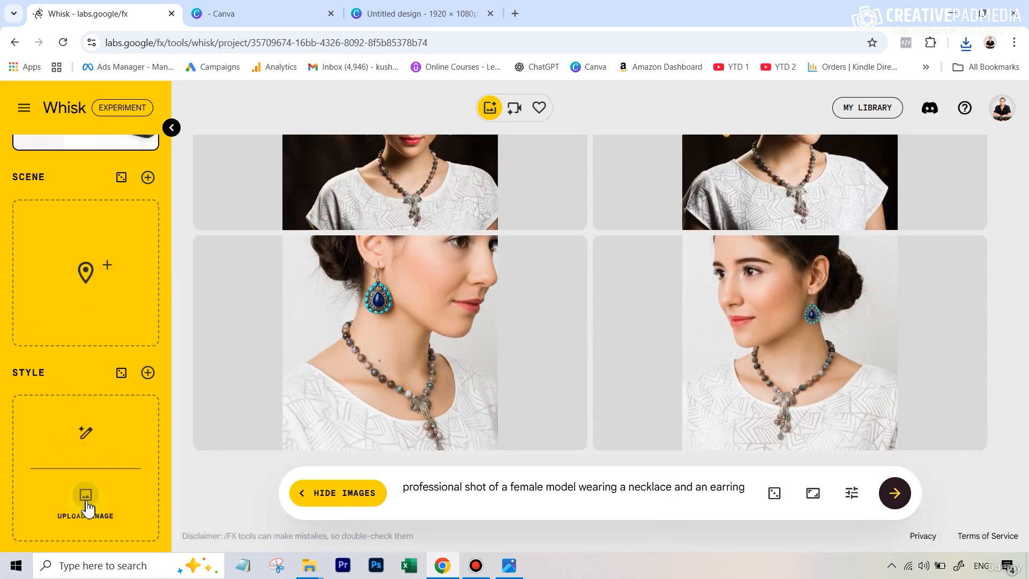
pyautogui.click(86, 495)
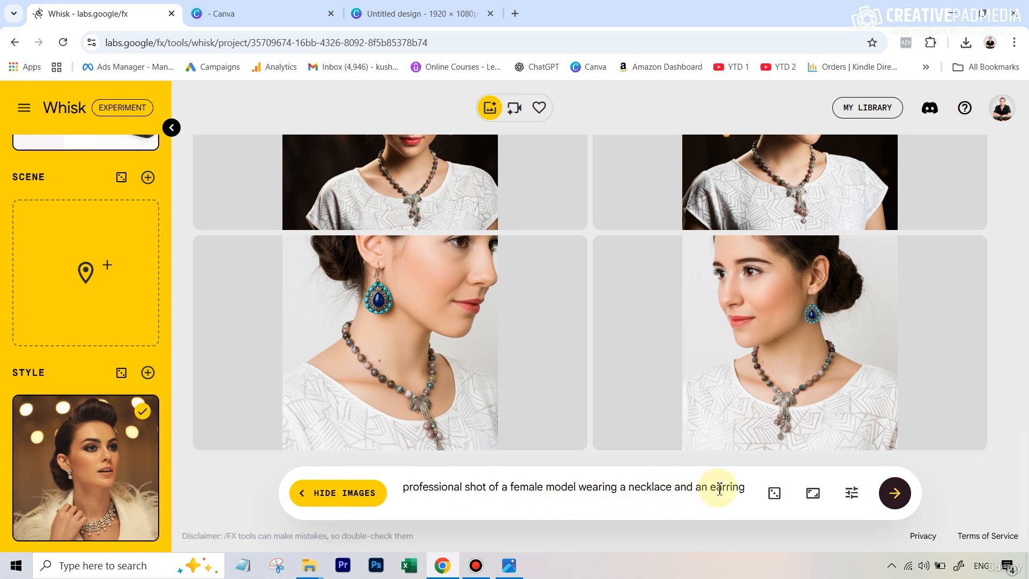
# Step: Check the subject and style references, and generate images with the existing necklace-and-earring prompt
pyautogui.scroll(6, 6, 204)
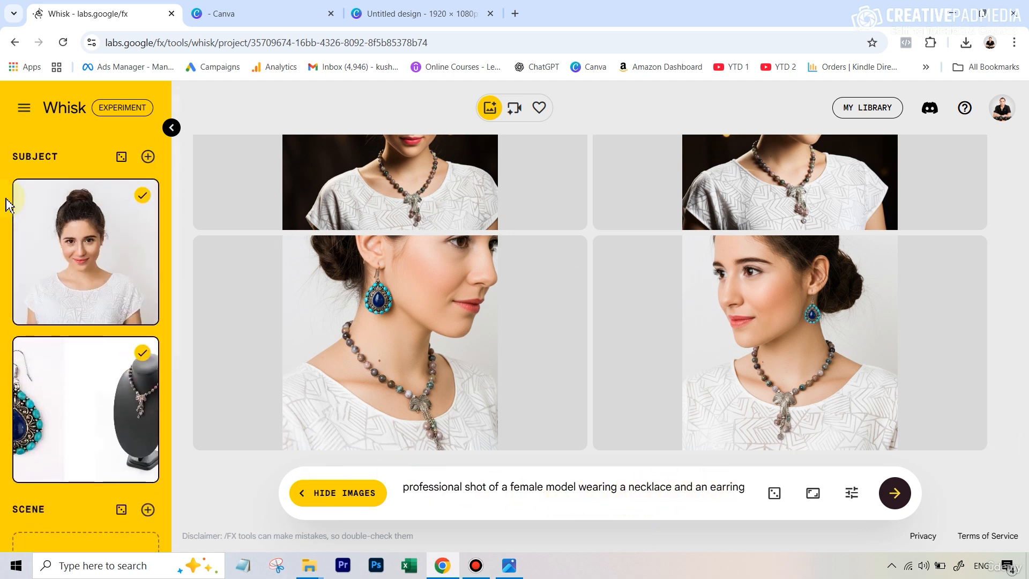
pyautogui.scroll(-5, 6, 203)
pyautogui.moveTo(764, 429)
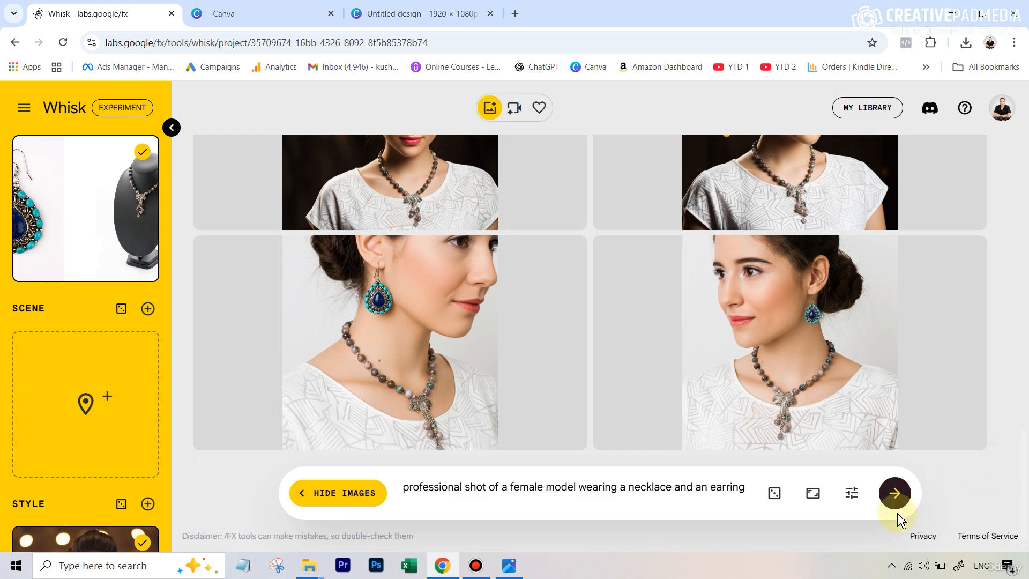
pyautogui.click(894, 492)
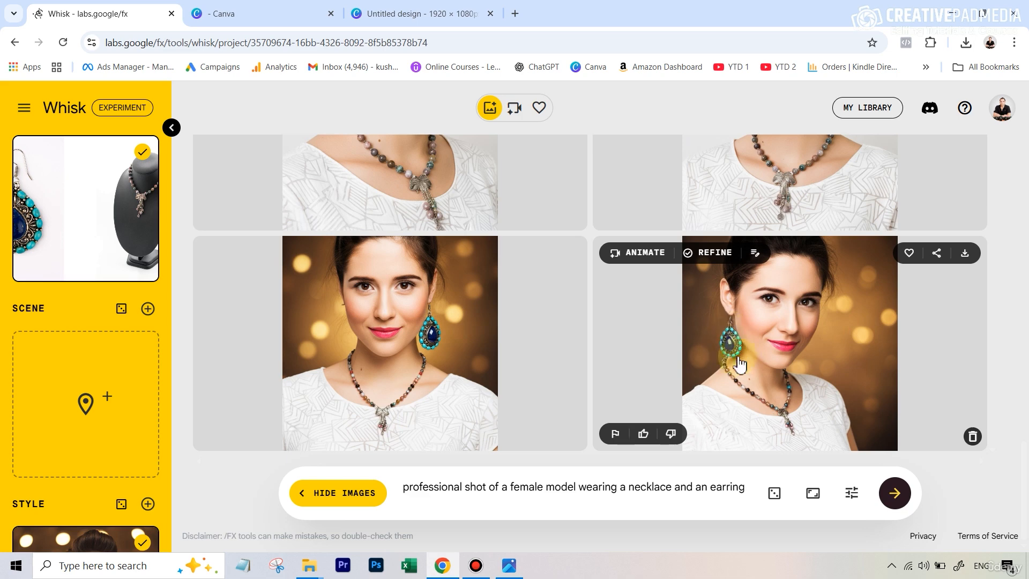
# Step: Regenerate the bokeh-background image of the model in three-quarter view, replacing its prompt details with "make the earring smaller"
pyautogui.click(784, 324)
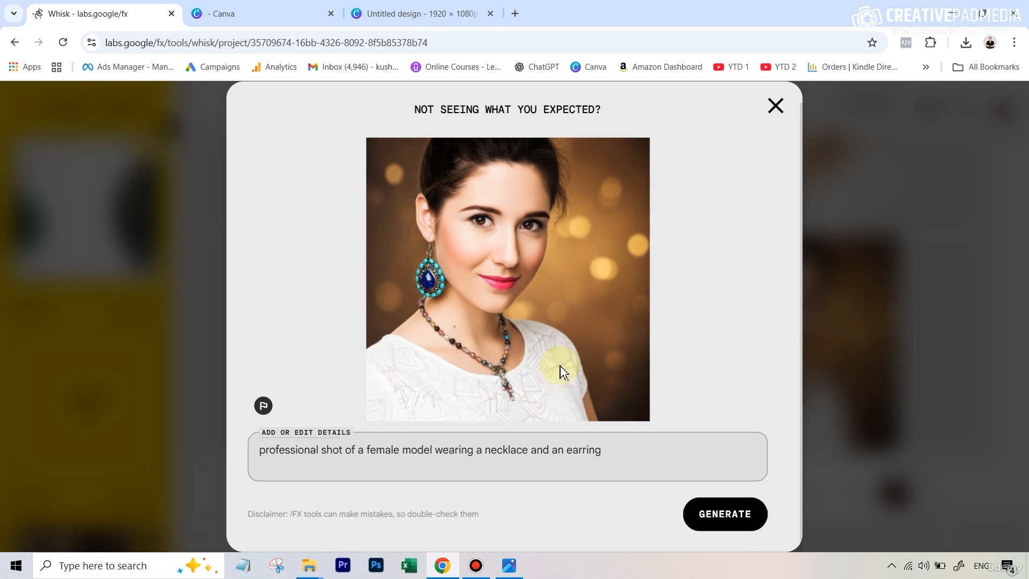
pyautogui.moveTo(620, 452); pyautogui.dragTo(239, 460)
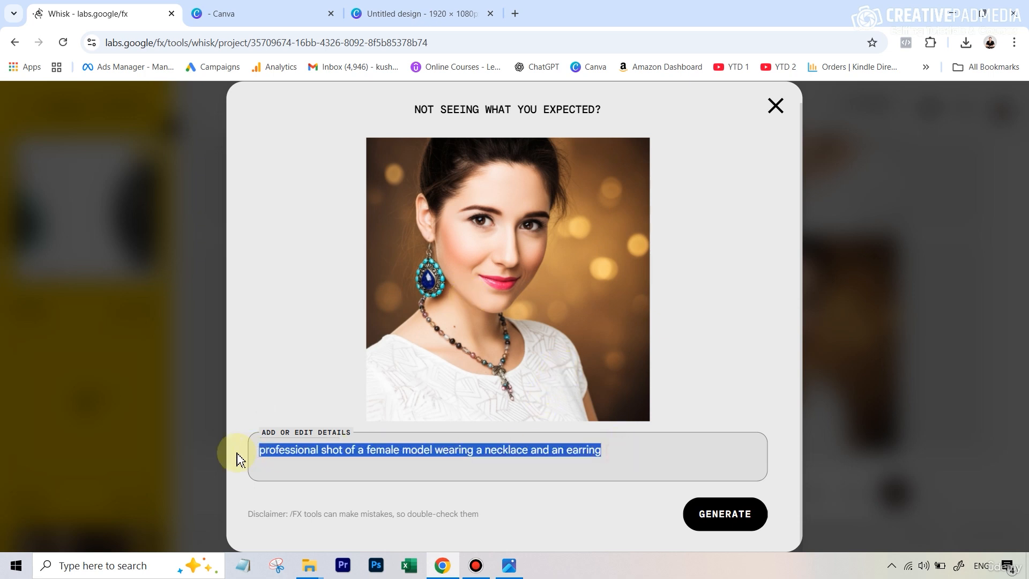
pyautogui.write('make the earring smaller')
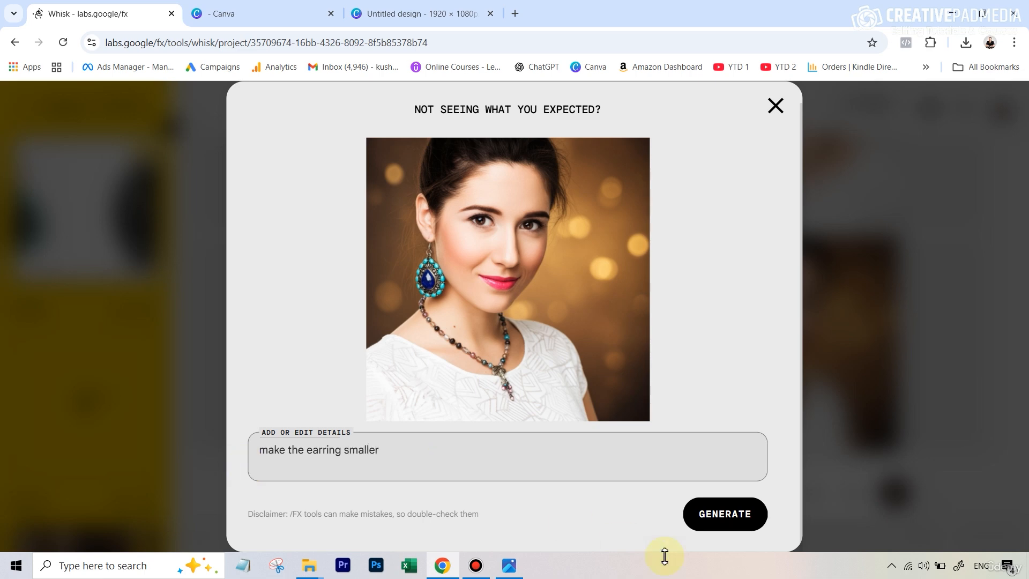
pyautogui.click(730, 523)
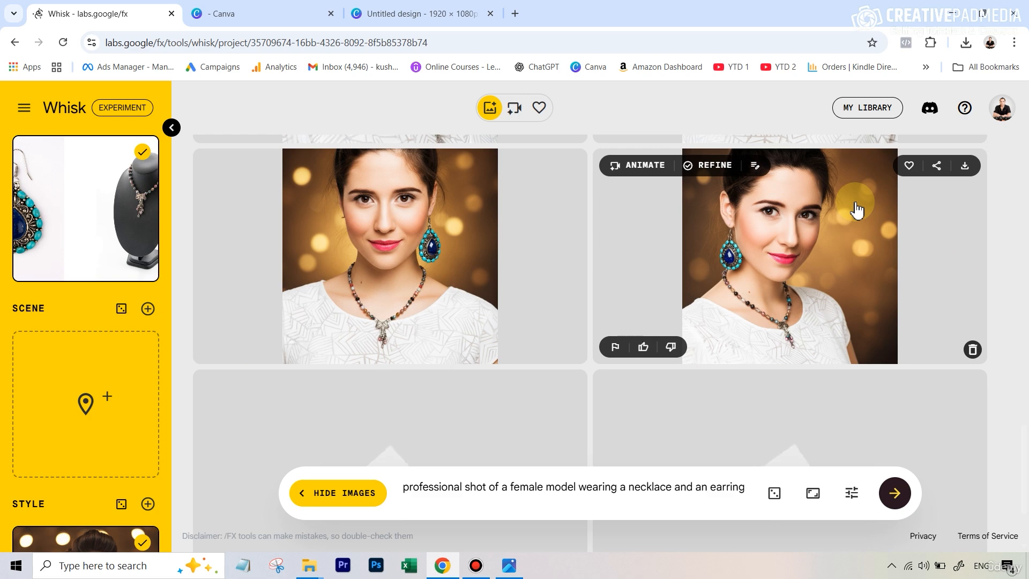
# Step: Compare the earring size in the newly generated images with the earlier images above them
pyautogui.scroll(-3, 796, 329)
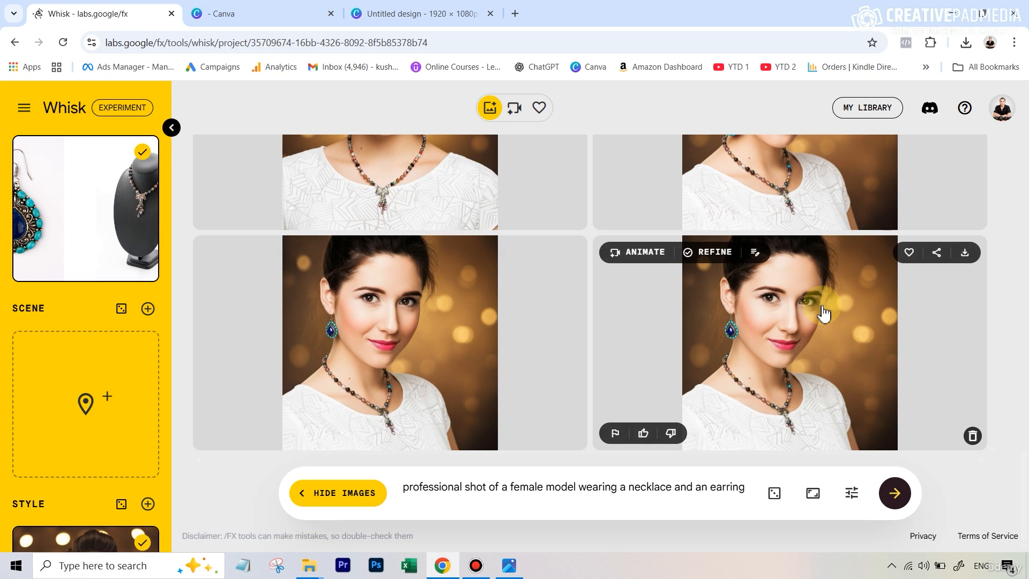
pyautogui.scroll(3, 809, 289)
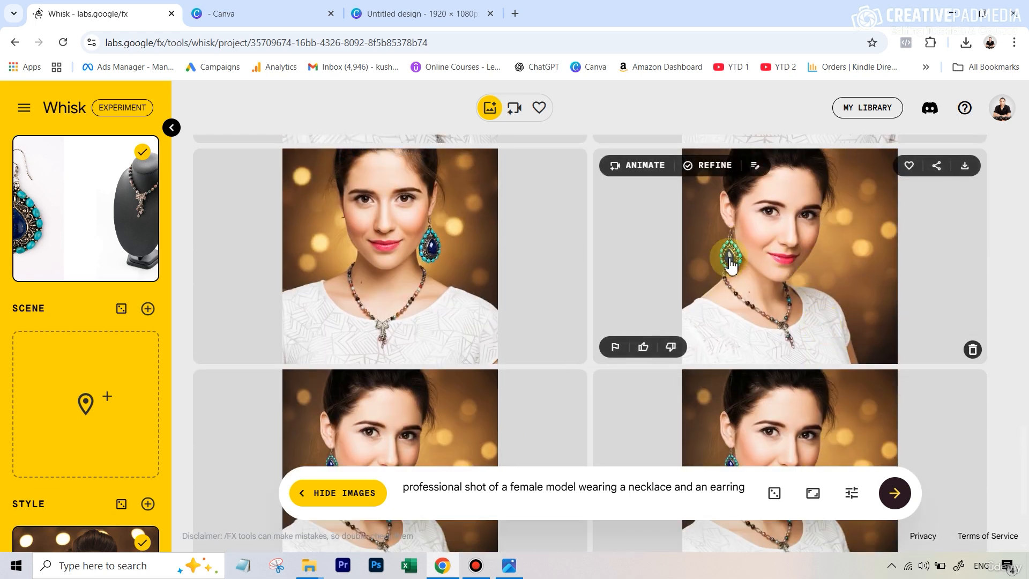
pyautogui.scroll(-3, 732, 263)
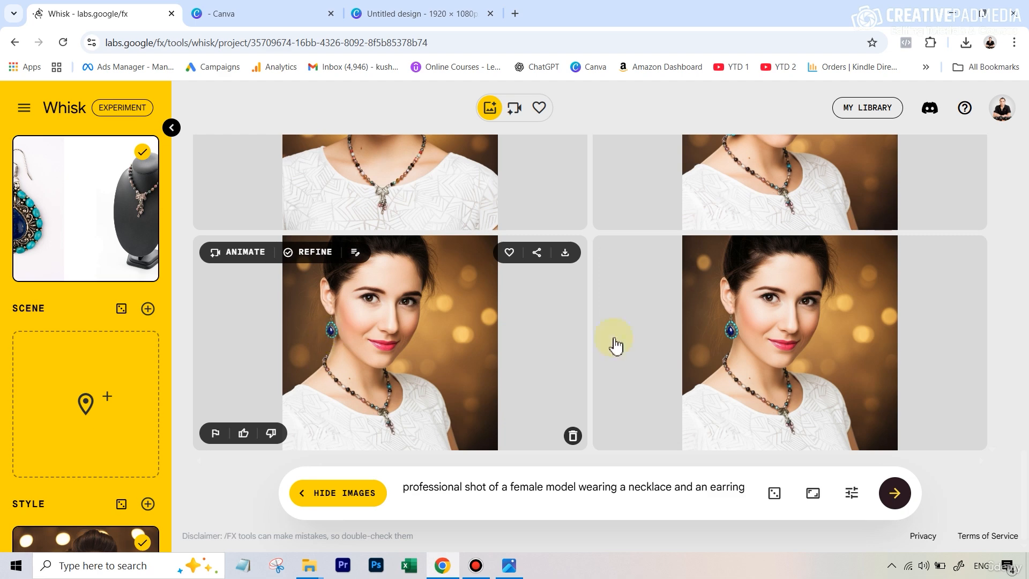
pyautogui.scroll(2, 765, 244)
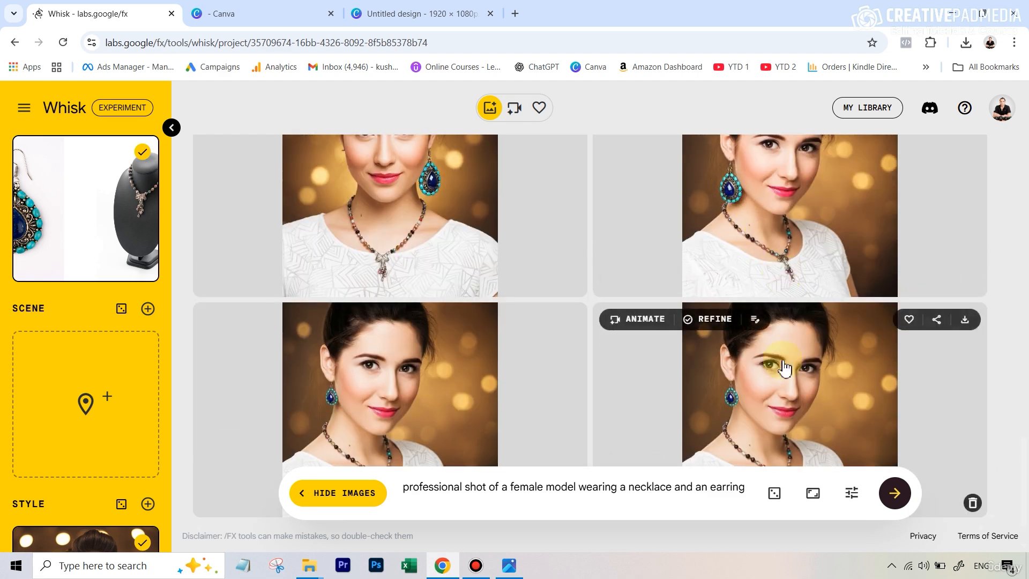
pyautogui.scroll(-1, 785, 360)
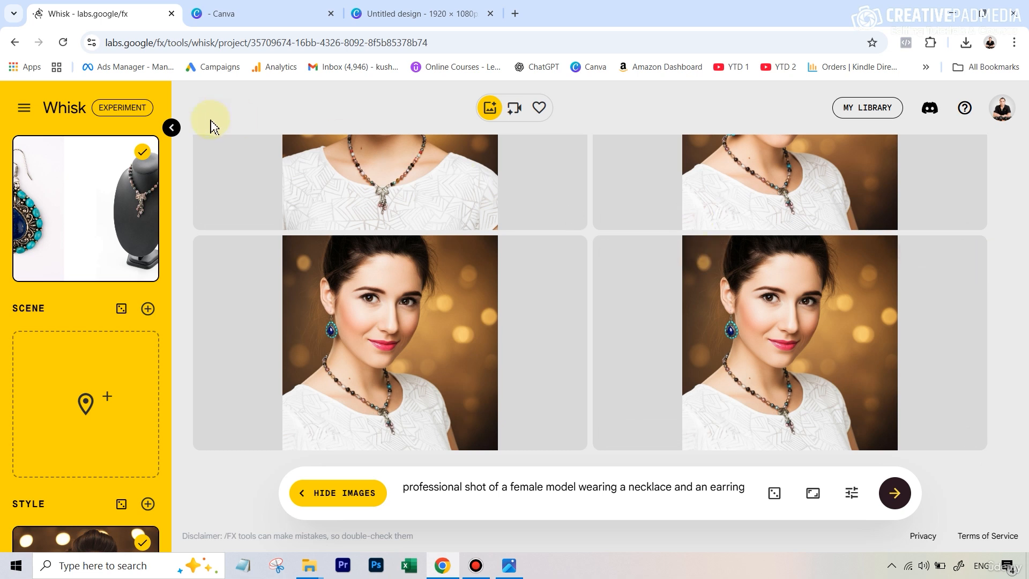
pyautogui.moveTo(215, 217)
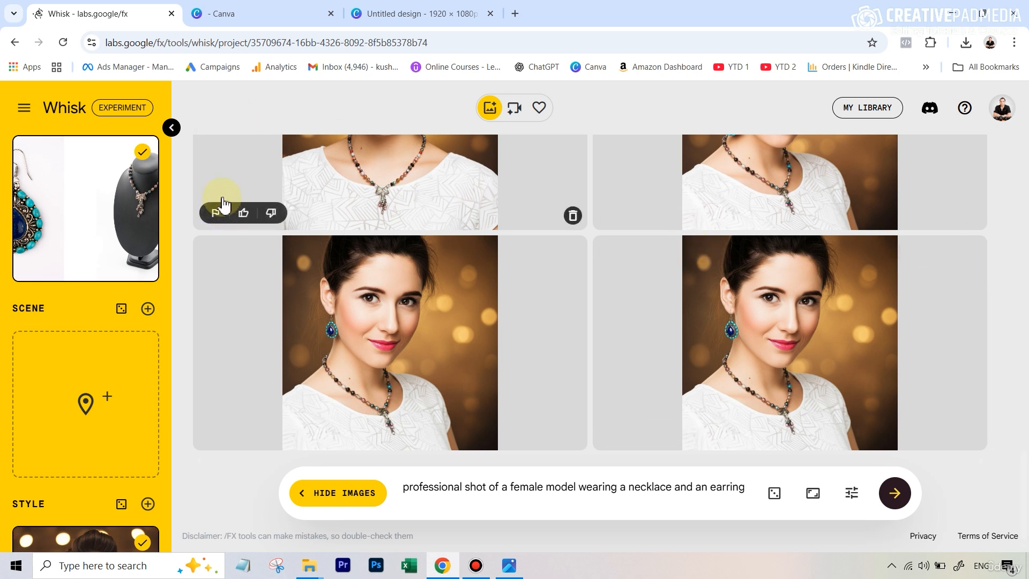